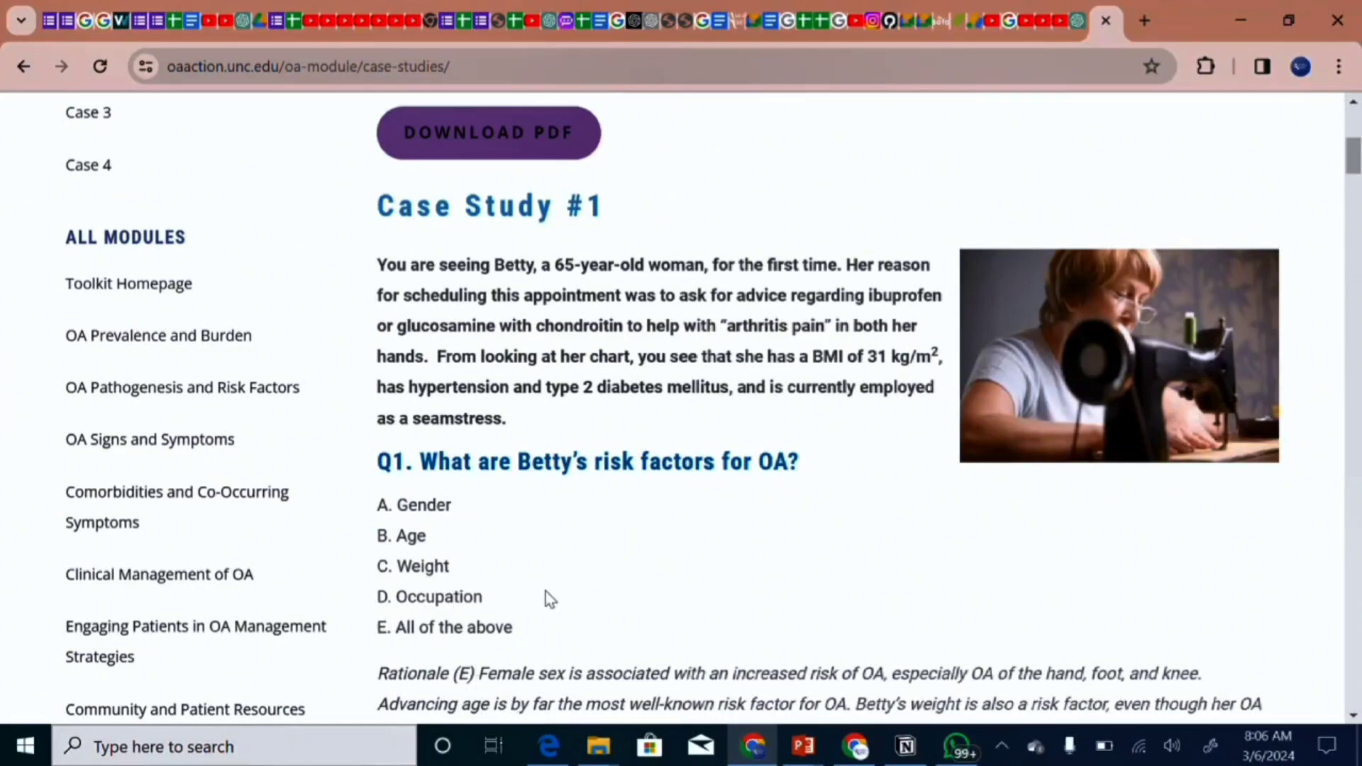
Step: Select and copy Betty's case description paragraph on the OA Action case studies page
scroll(697, 568, "down", 3)
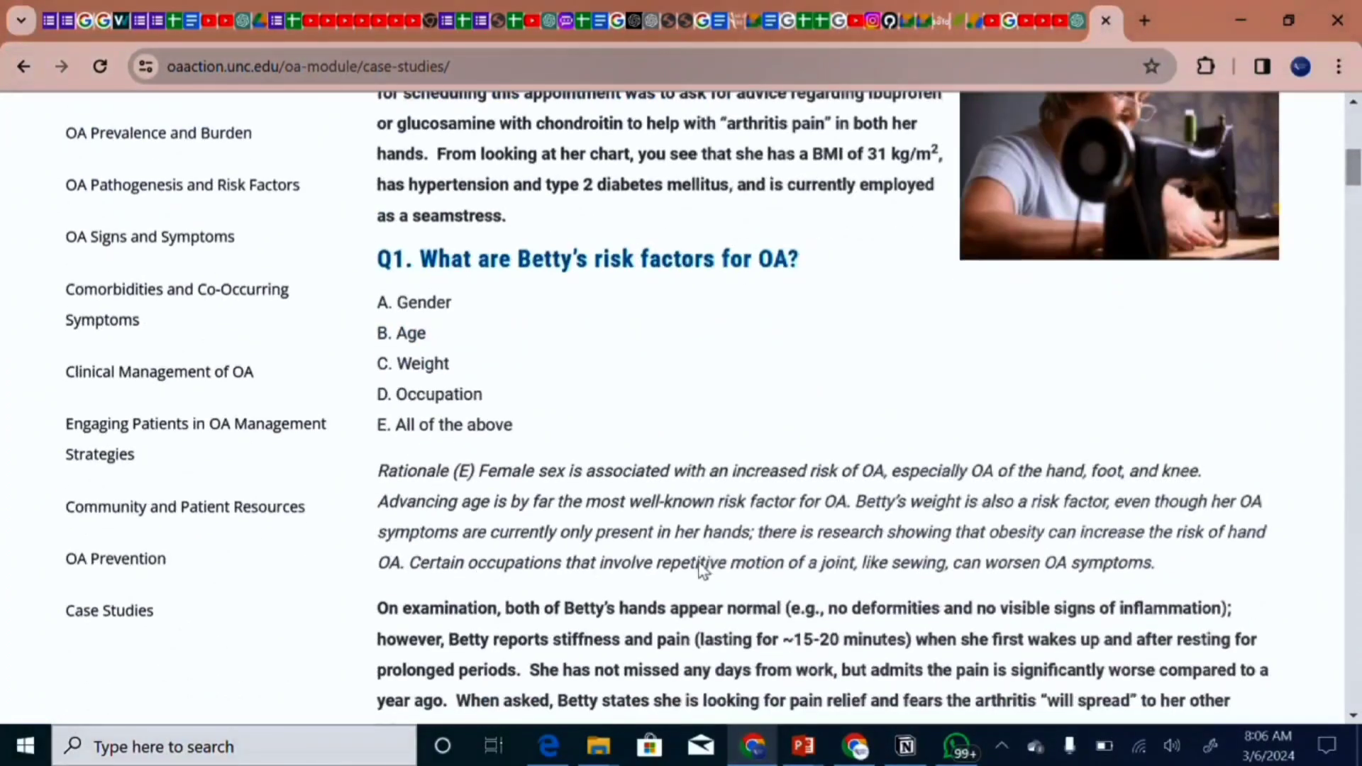
scroll(587, 446, "up", 1)
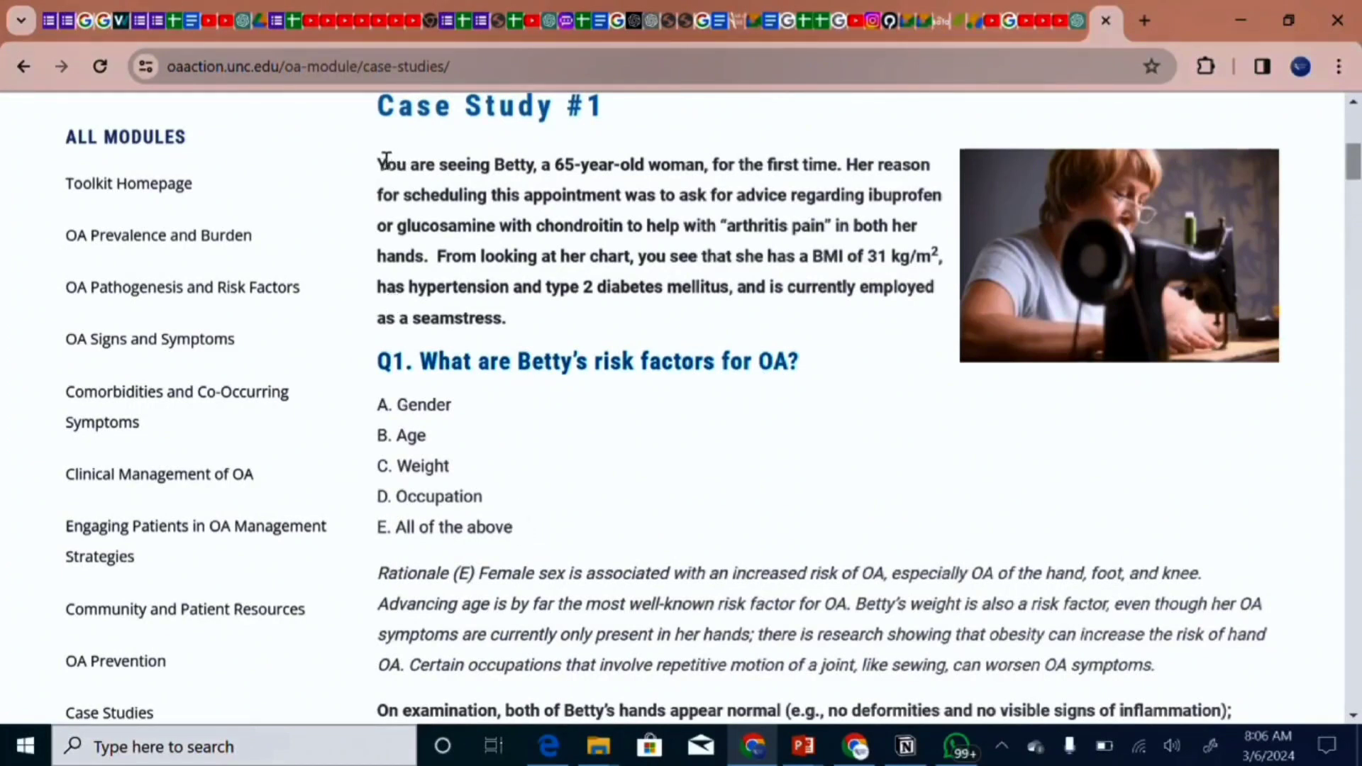
left_click_drag(378, 162, 539, 530)
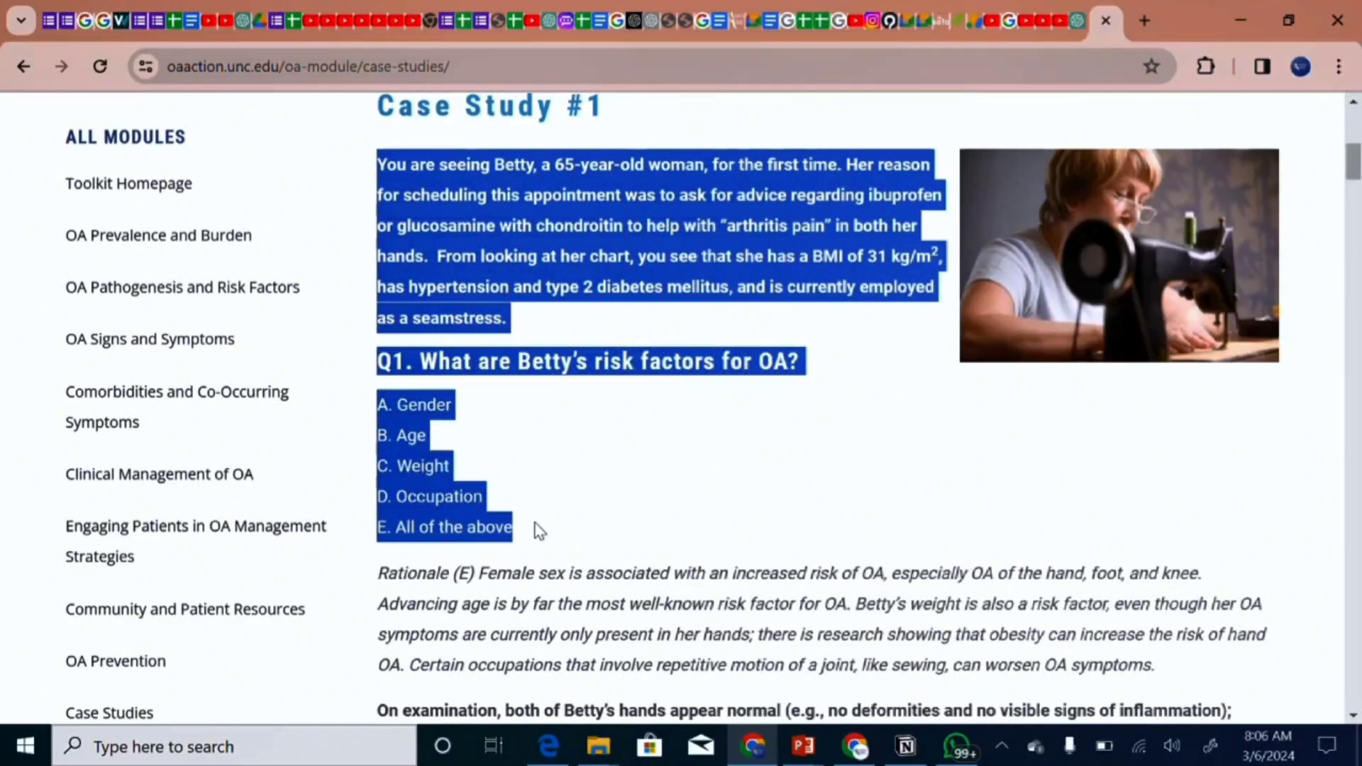
left_click(539, 530)
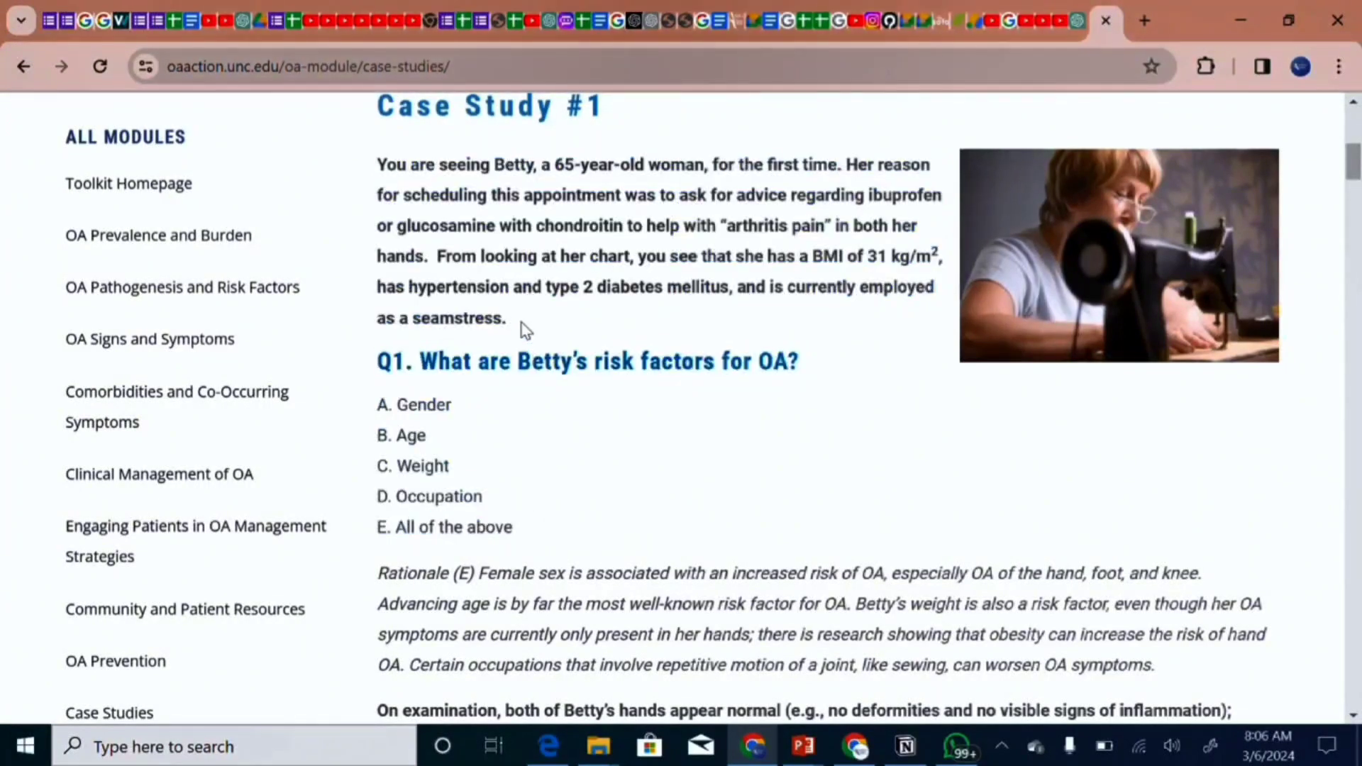
left_click_drag(508, 319, 374, 505)
key("ctrl+c")
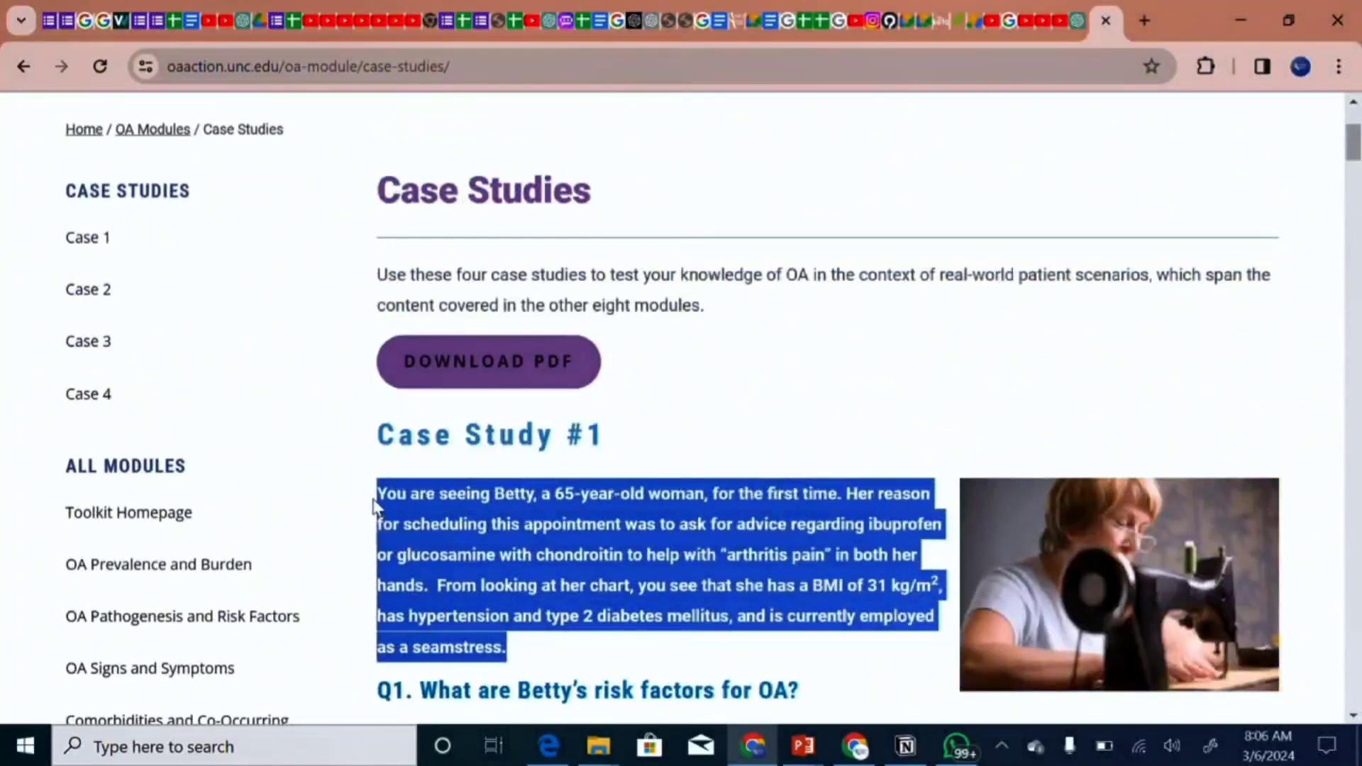
Step: Paste Betty's case paragraph into the ChatGPT message box and start a new line
left_click(1077, 21)
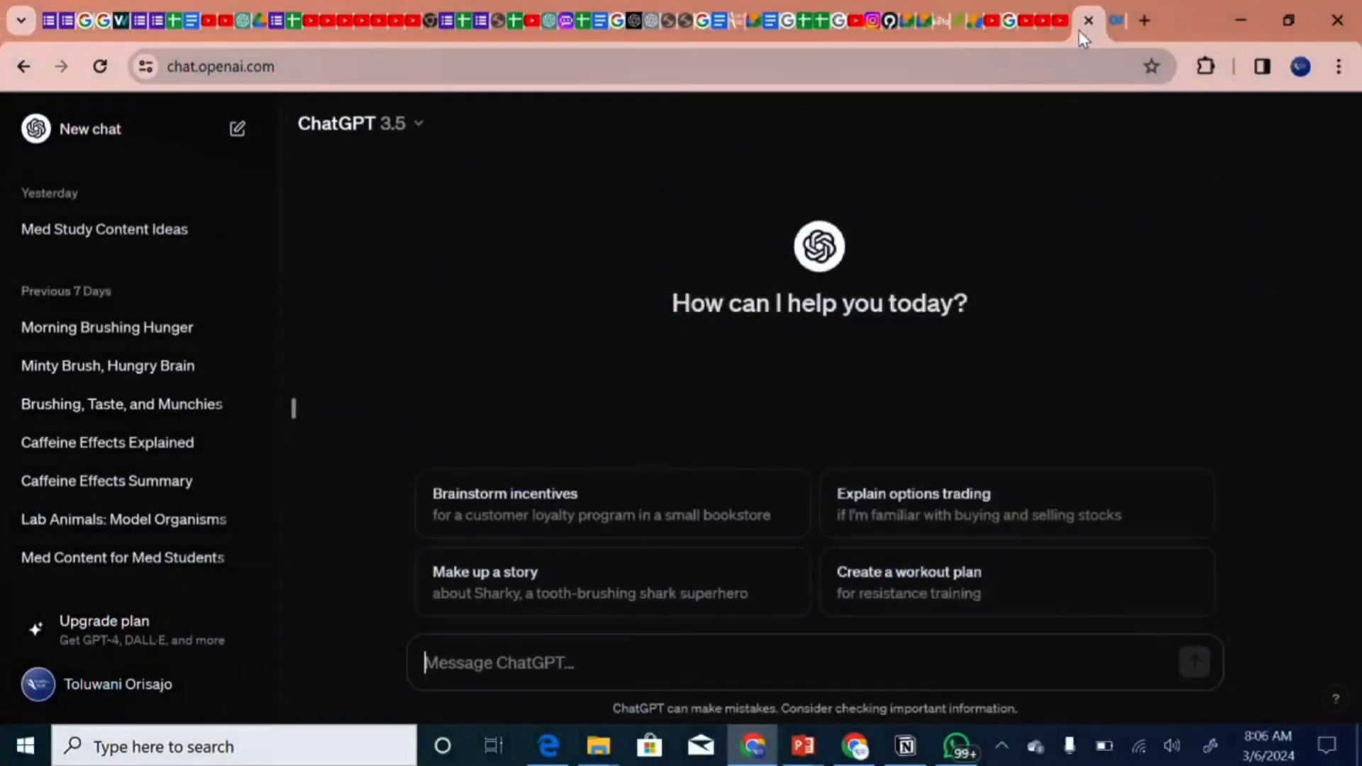
left_click(549, 663)
key("ctrl+v")
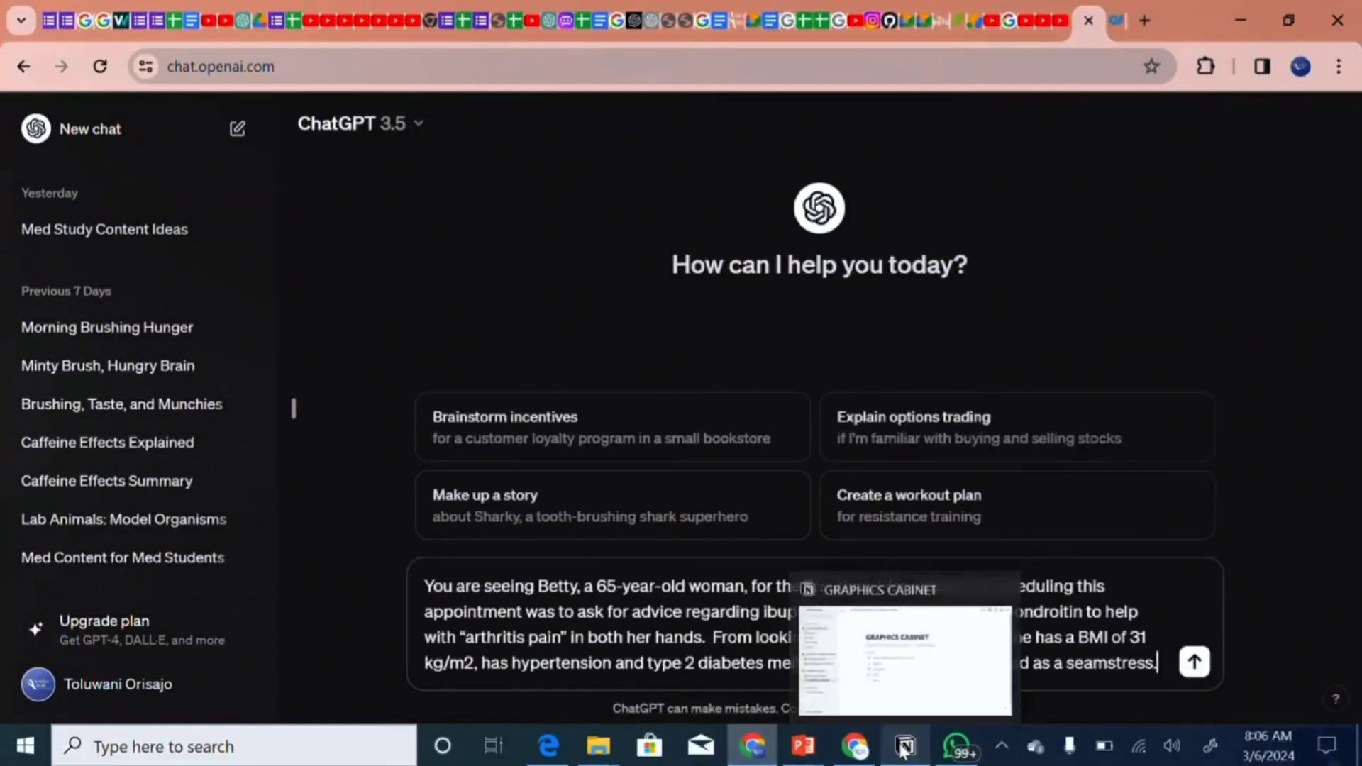
key("shift+Return")
Step: Type the line 'Using the case study above, answer this question:' below the paragraph
type("uSING")
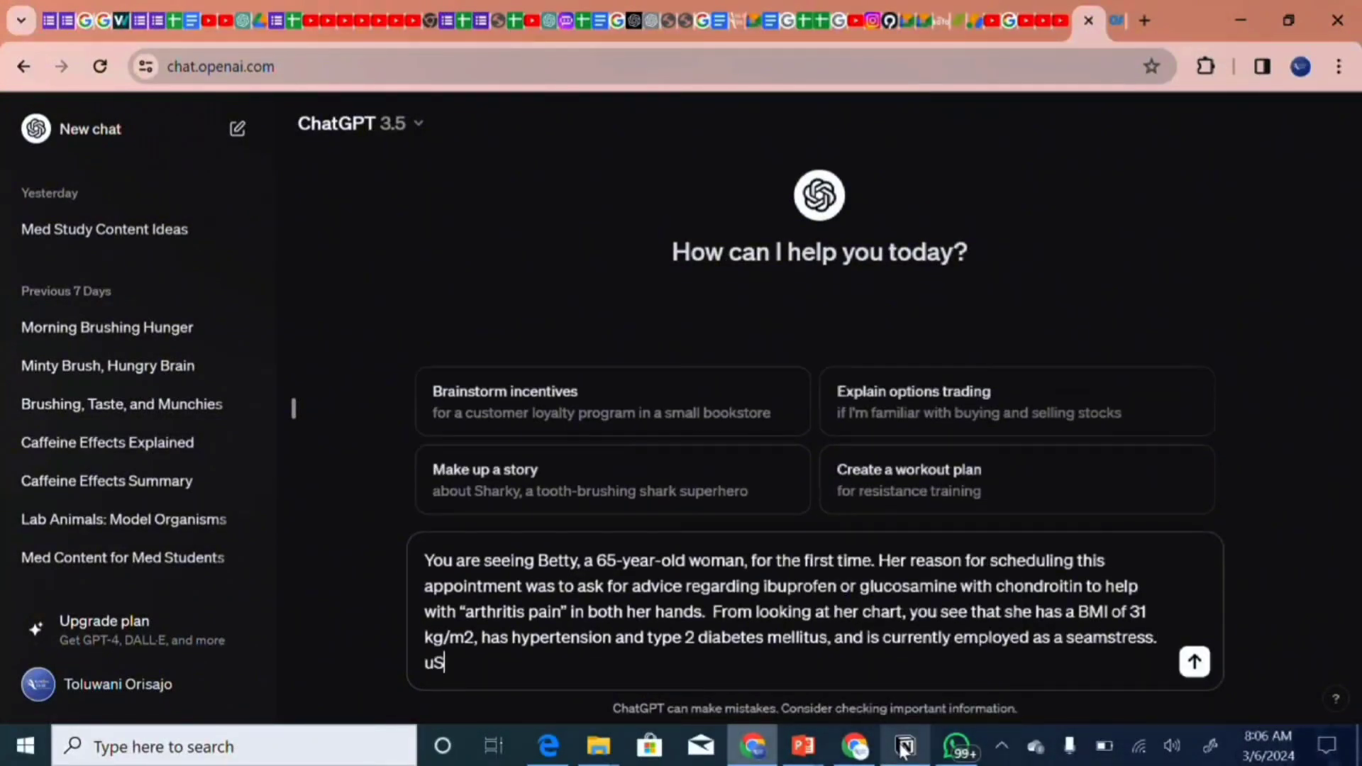
key("BackSpace")
key("BackSpace")
key("BackSpace")
key("BackSpace")
key("BackSpace")
key("BackSpace")
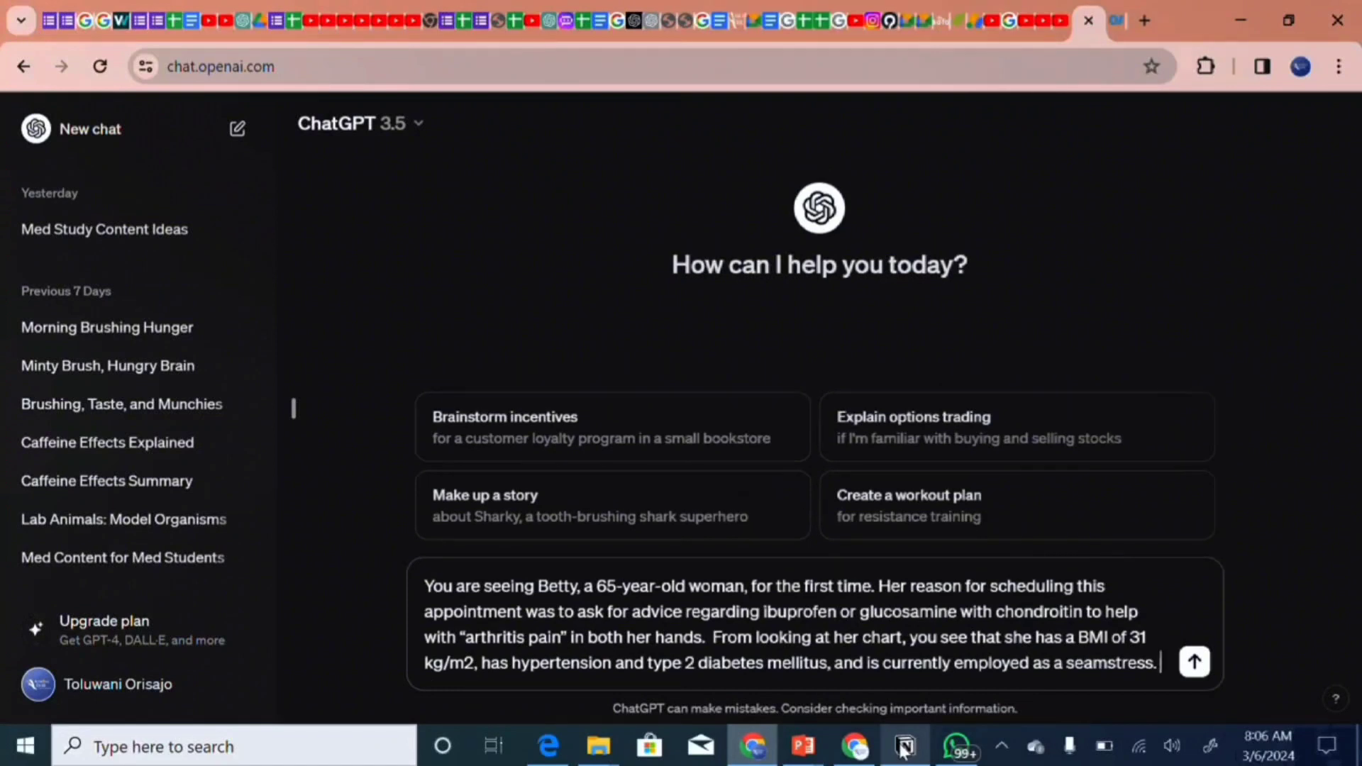
type("u")
key("BackSpace")
type("Using this")
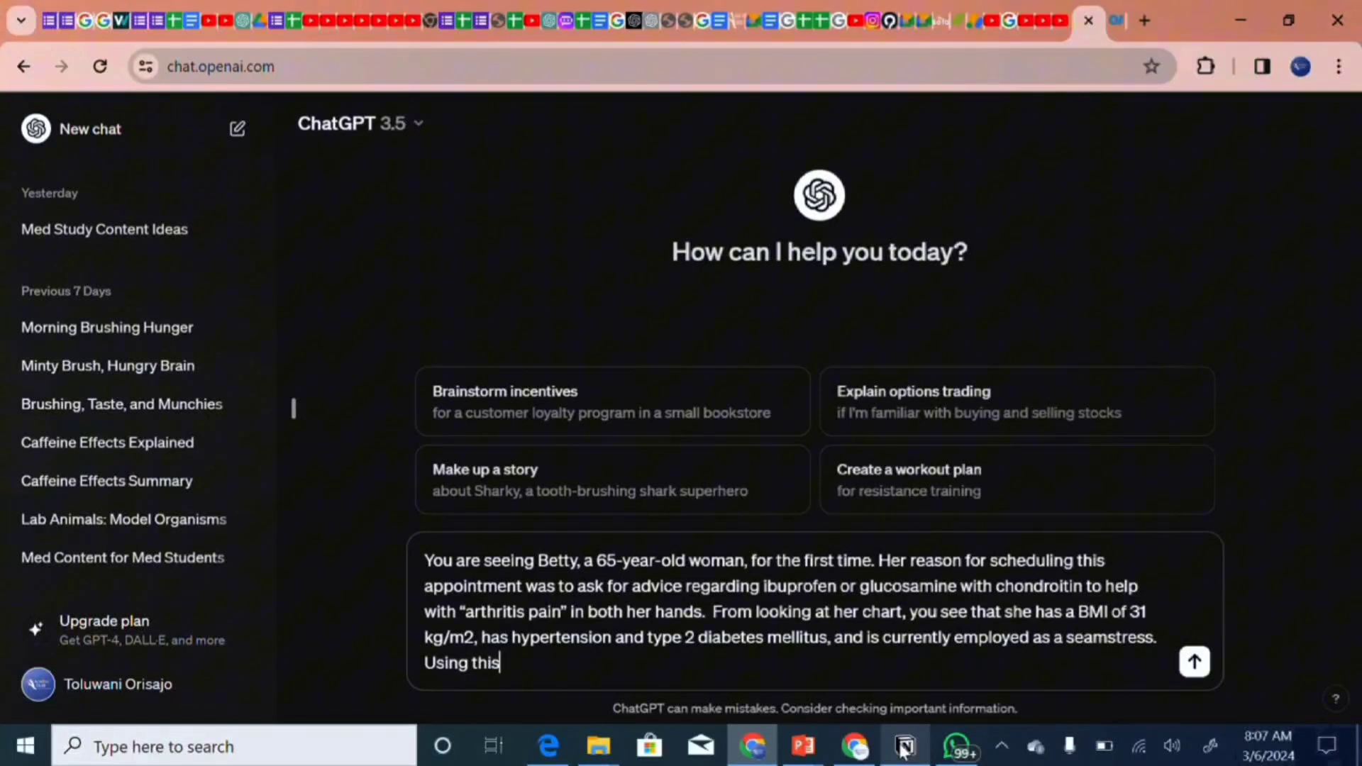
key("BackSpace")
key("BackSpace")
type("e case study")
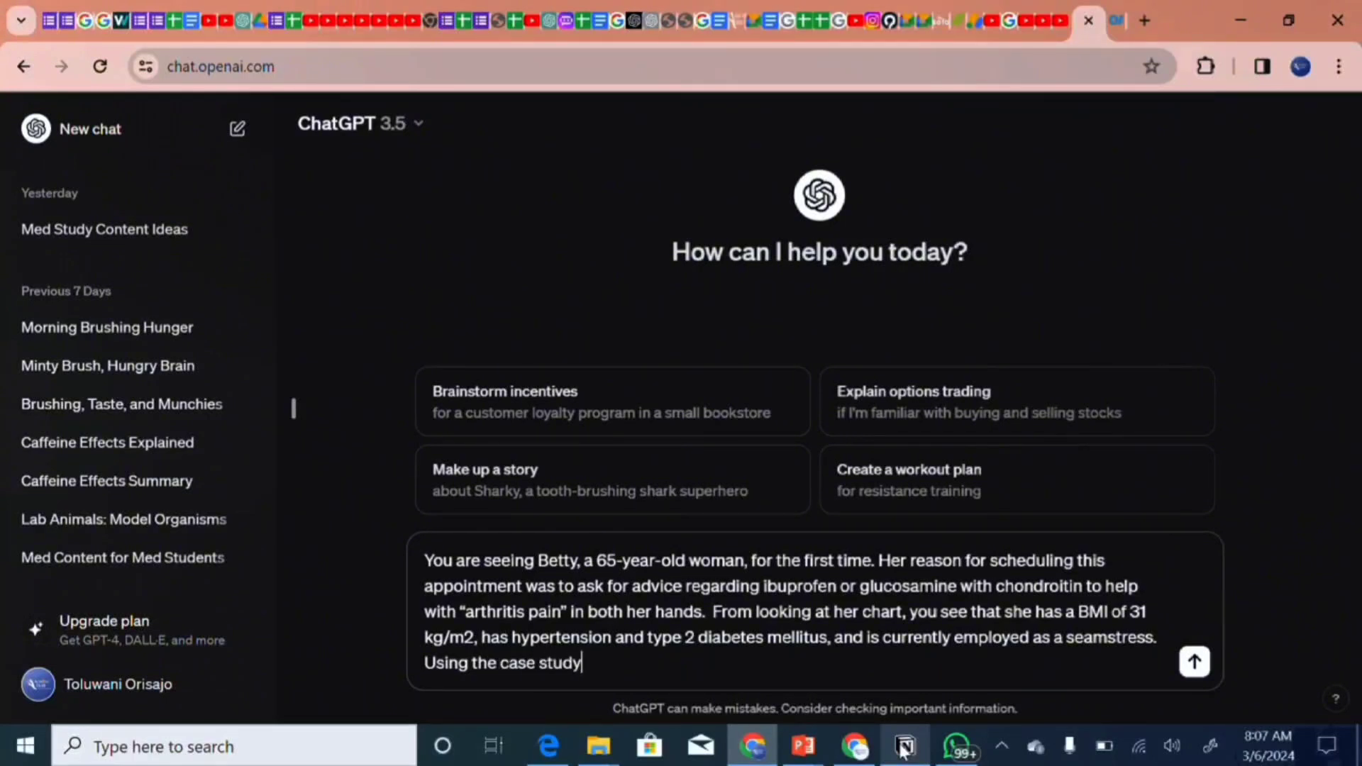
type(" above, answer you")
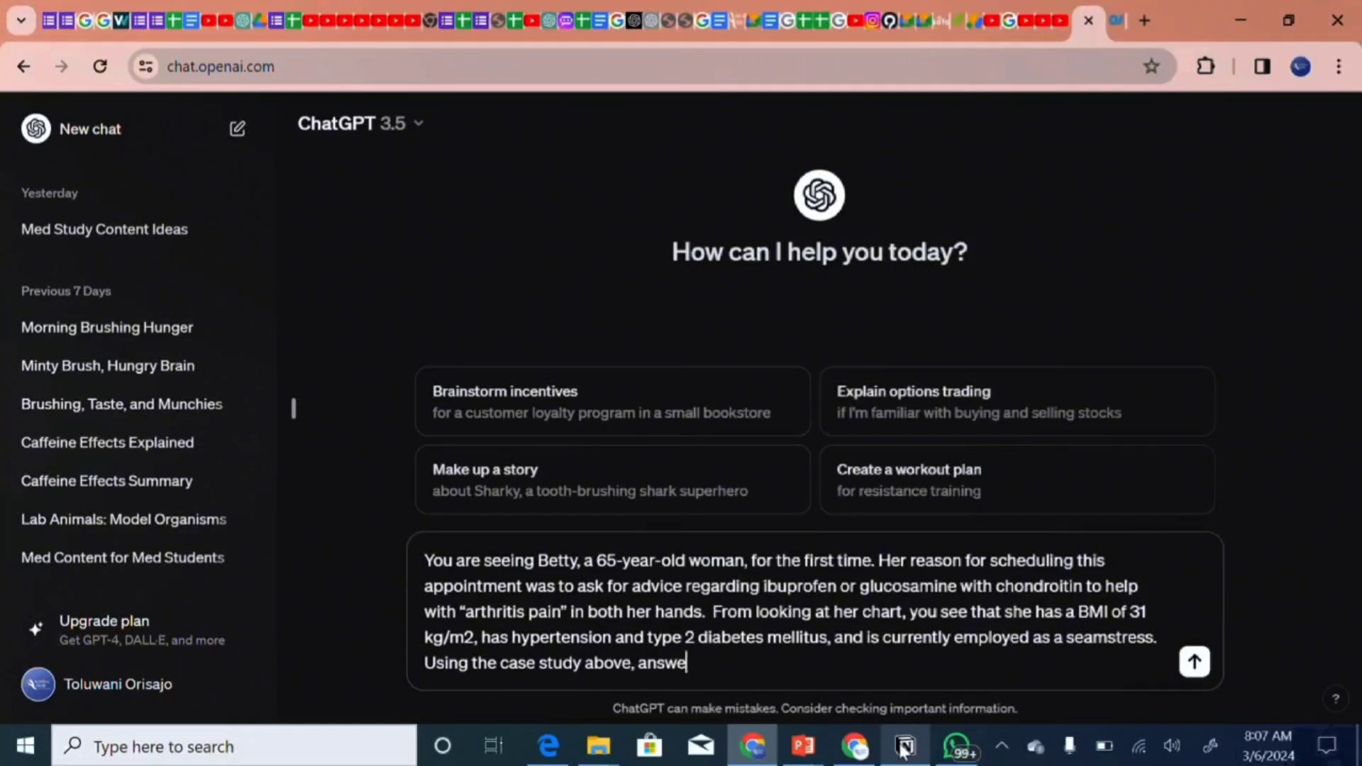
key("BackSpace")
key("BackSpace")
key("BackSpace")
type("this question")
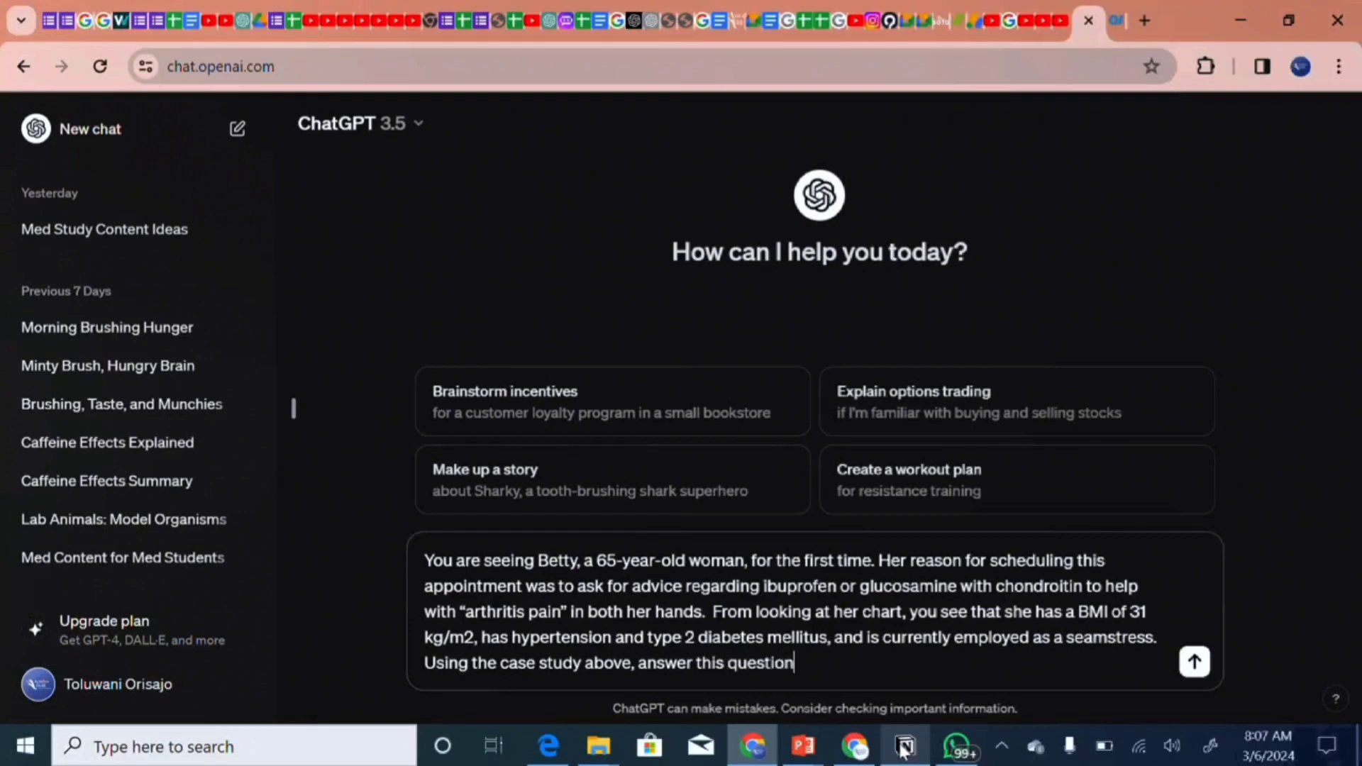
type(":")
Step: Select the Q1 risk-factor question and its options A–E on the case studies page
left_click(1121, 22)
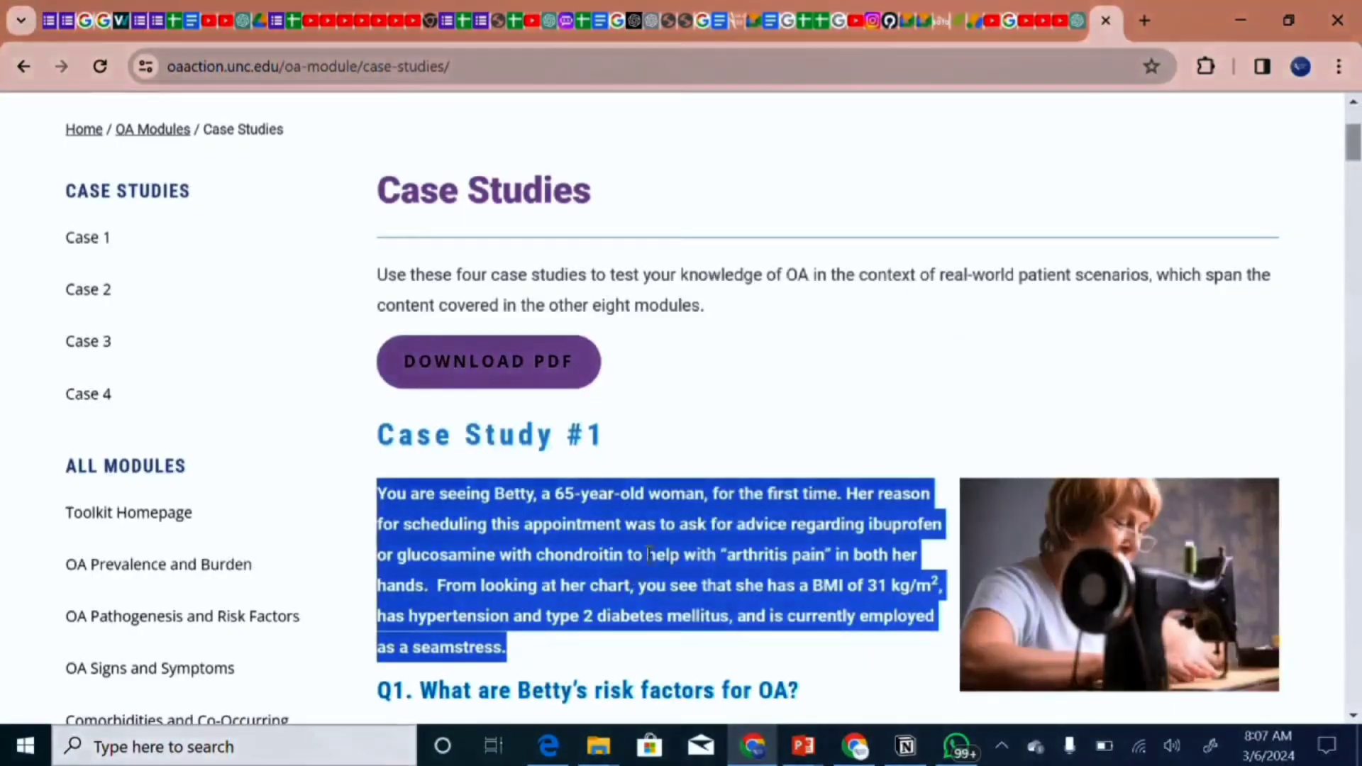
left_click(967, 405)
scroll(967, 405, "down", 4)
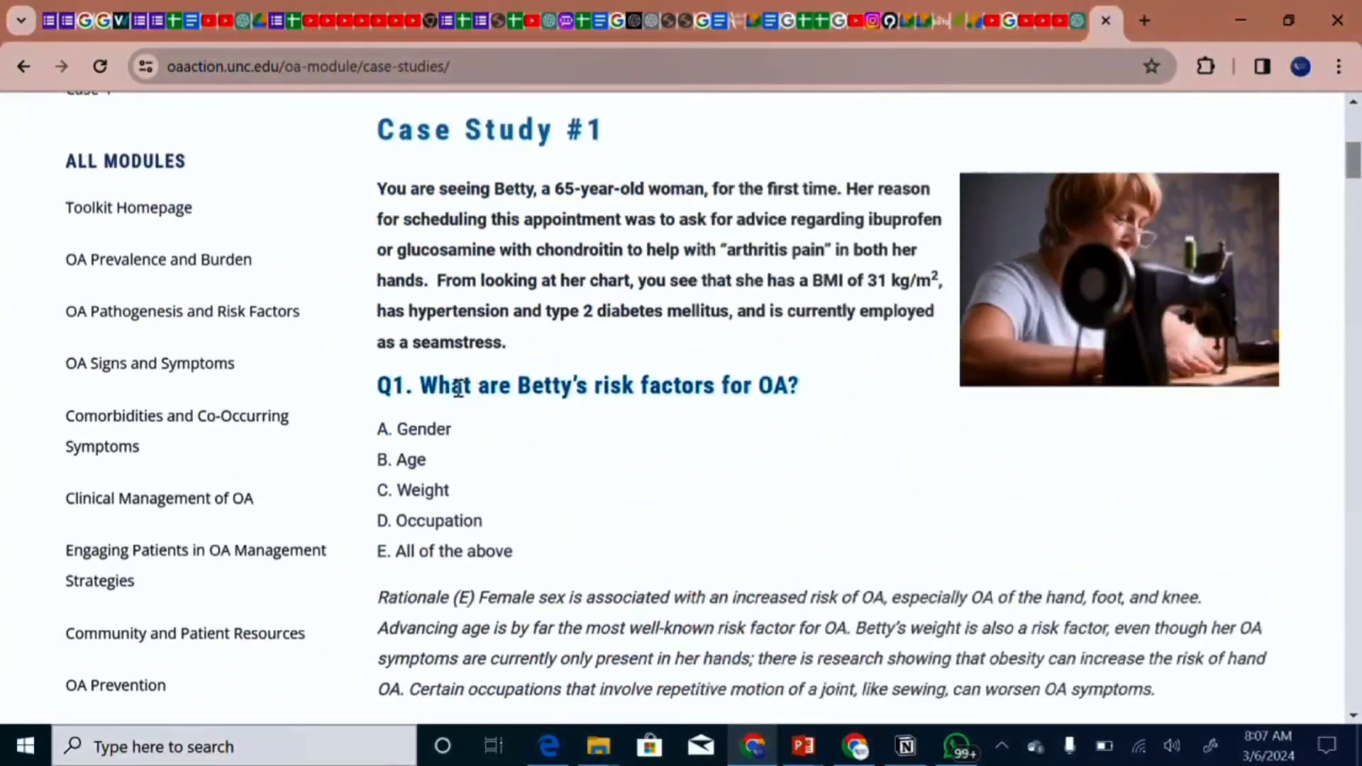
left_click_drag(426, 383, 515, 544)
key("ctrl+c")
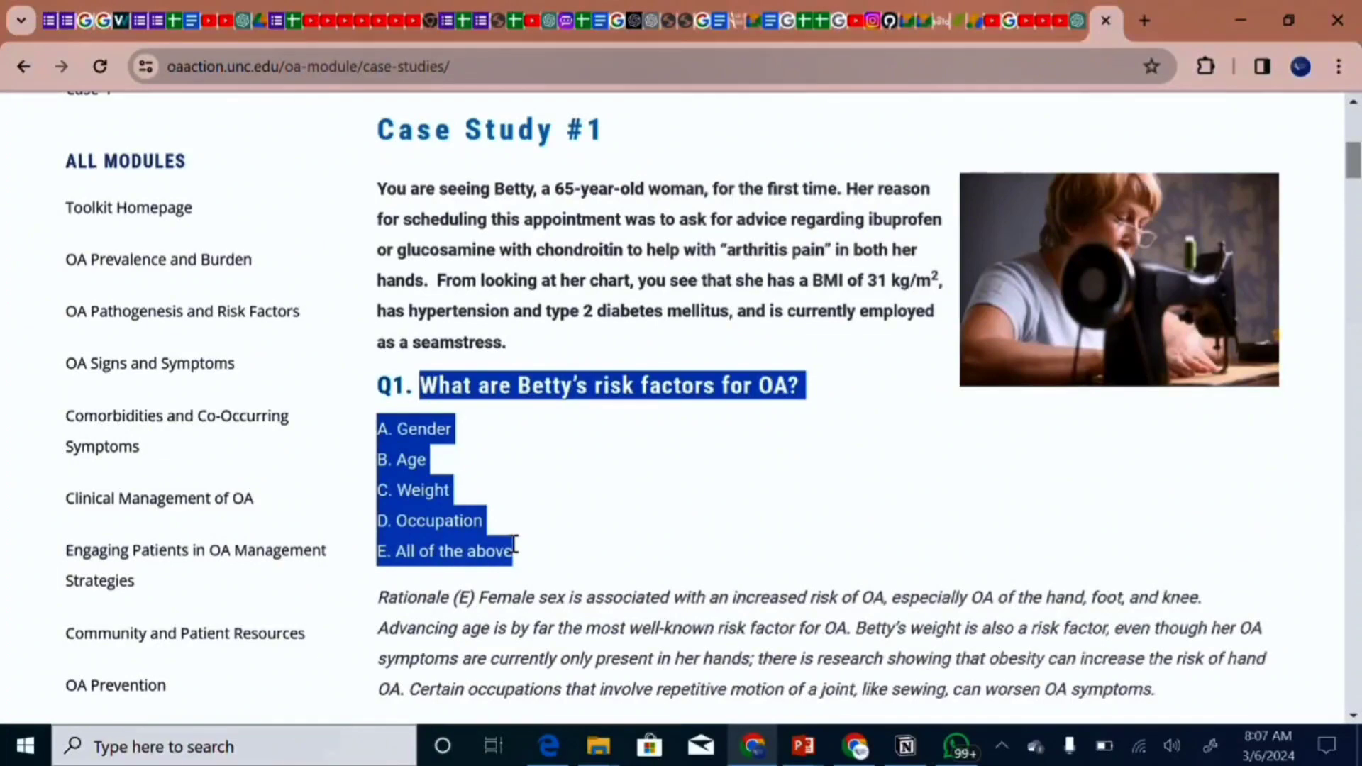
Step: Paste the question and options into the ChatGPT prompt, check it, and send it
left_click(1081, 25)
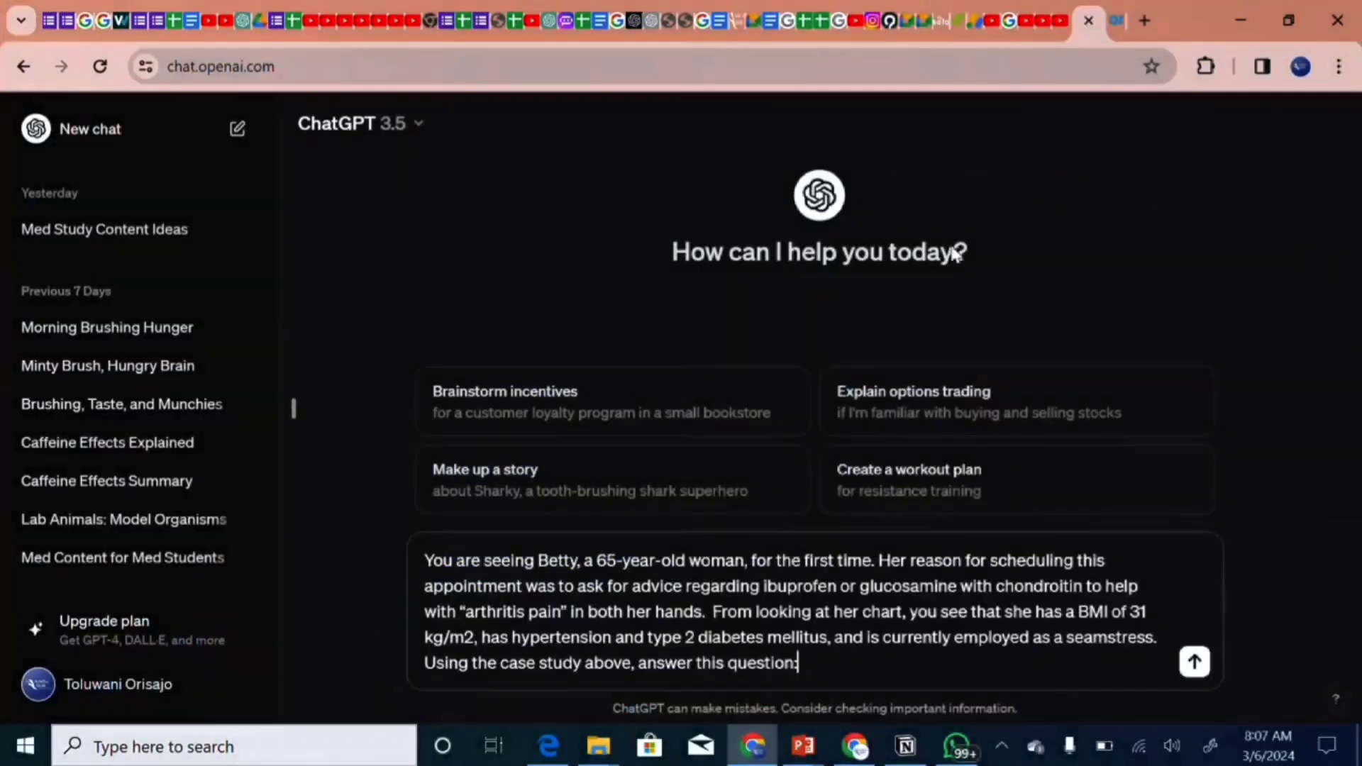
key("ctrl+v")
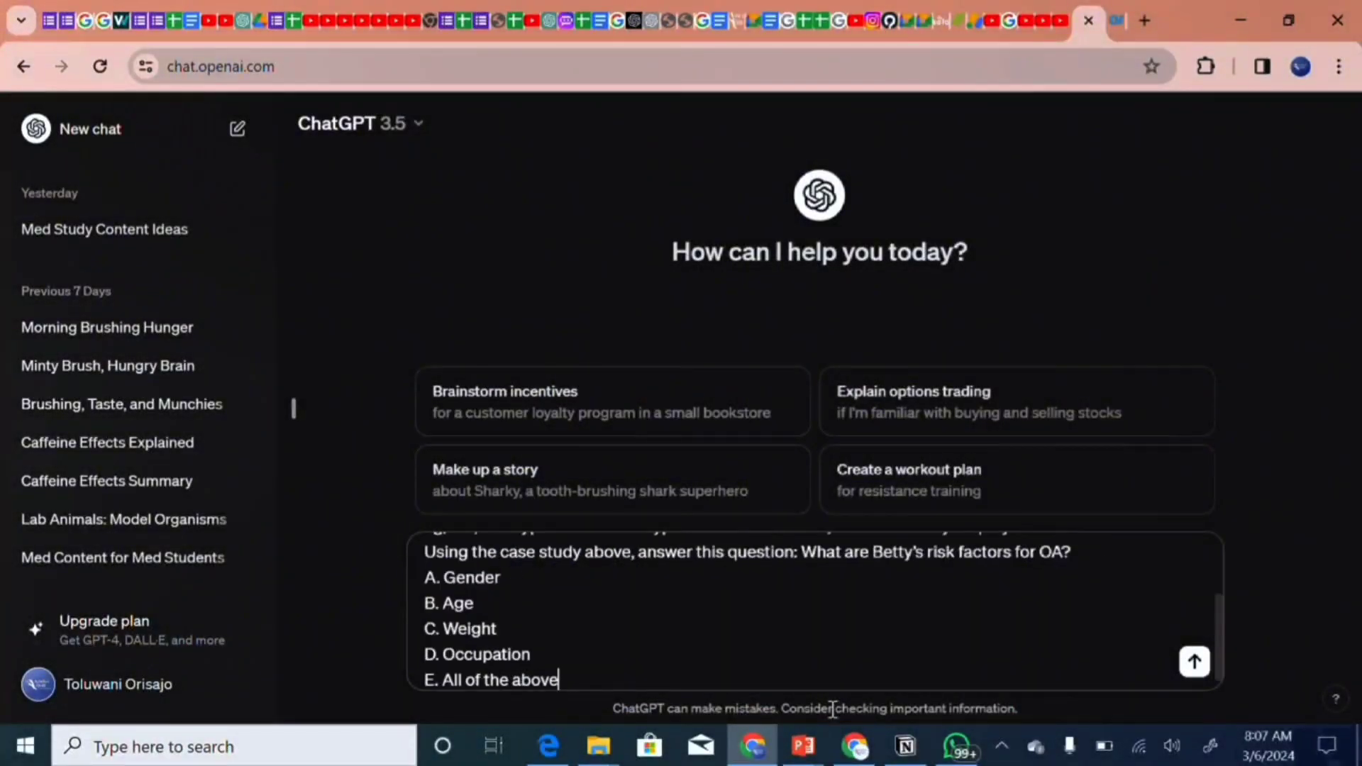
scroll(891, 593, "up", 5)
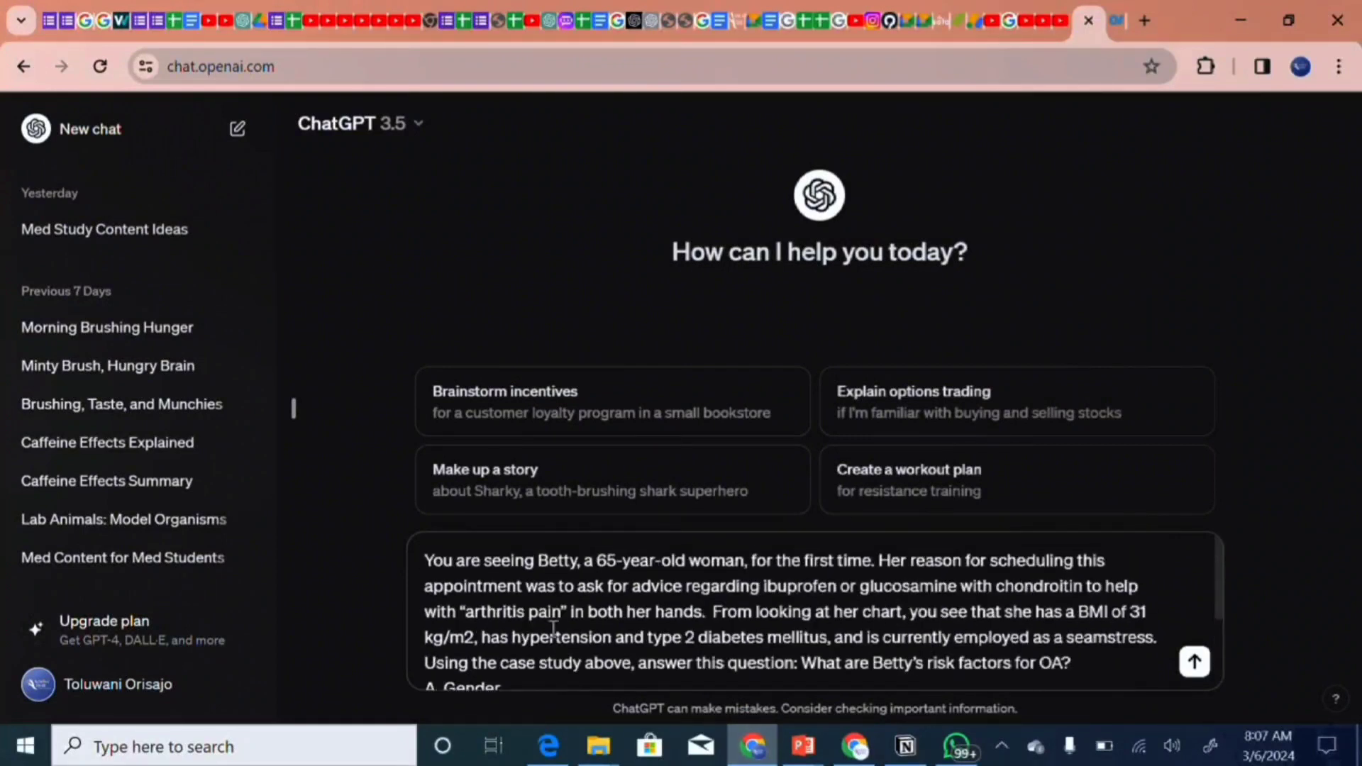
scroll(873, 658, "down", 2)
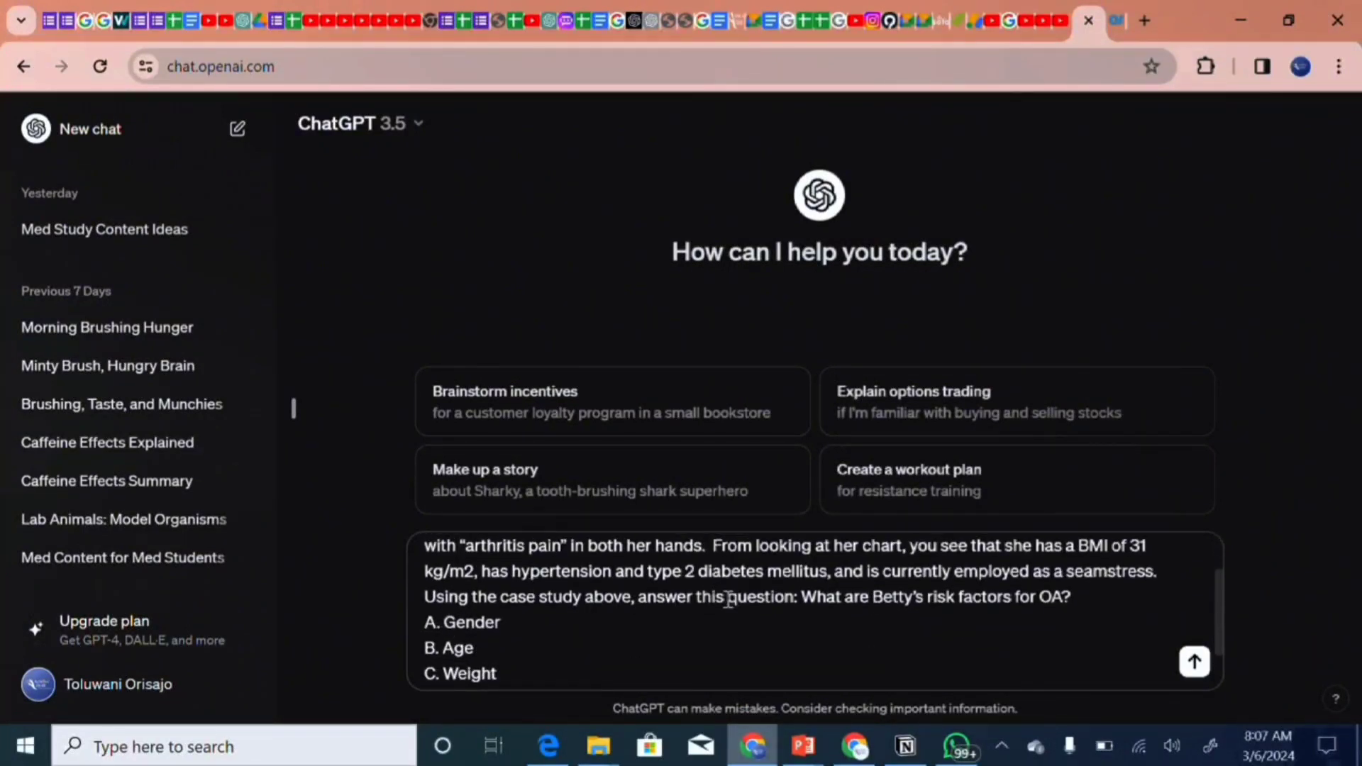
scroll(728, 600, "down", 2)
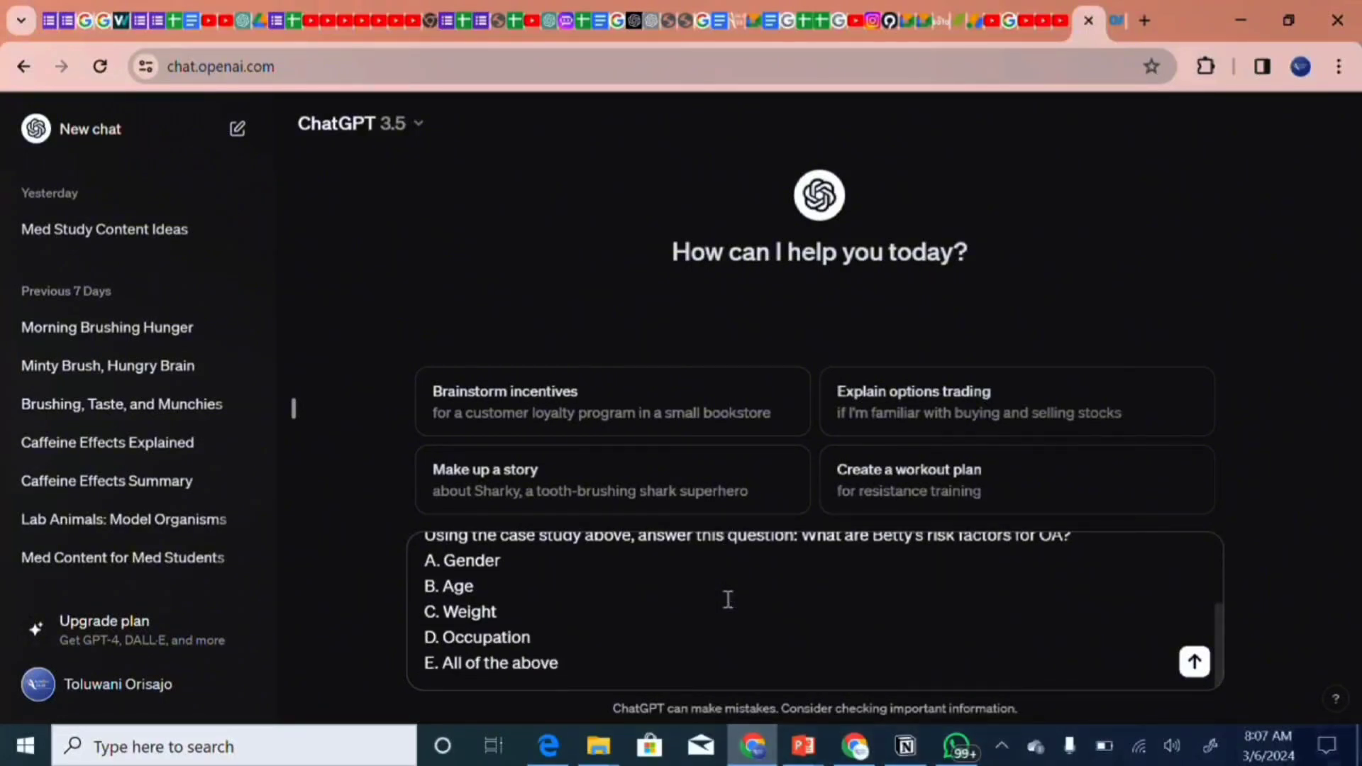
scroll(729, 599, "up", 2)
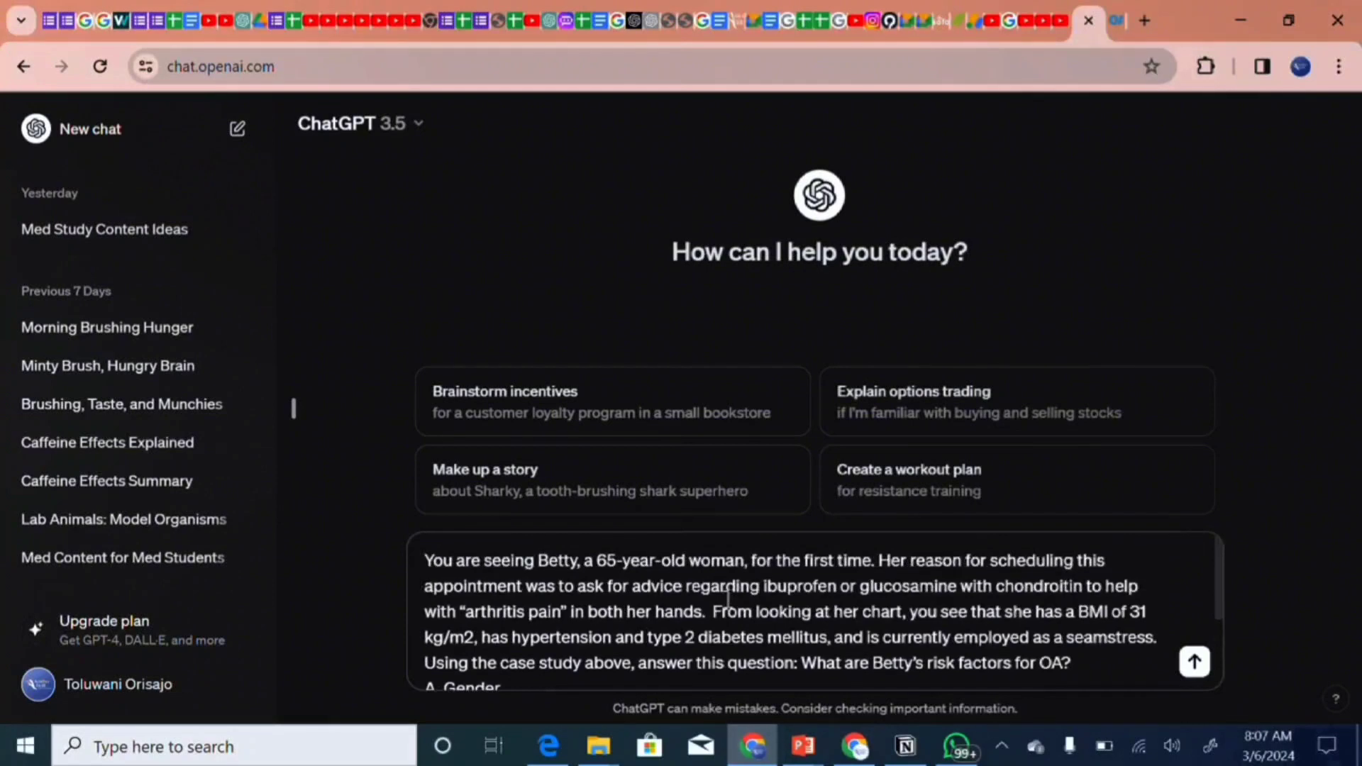
left_click(1194, 662)
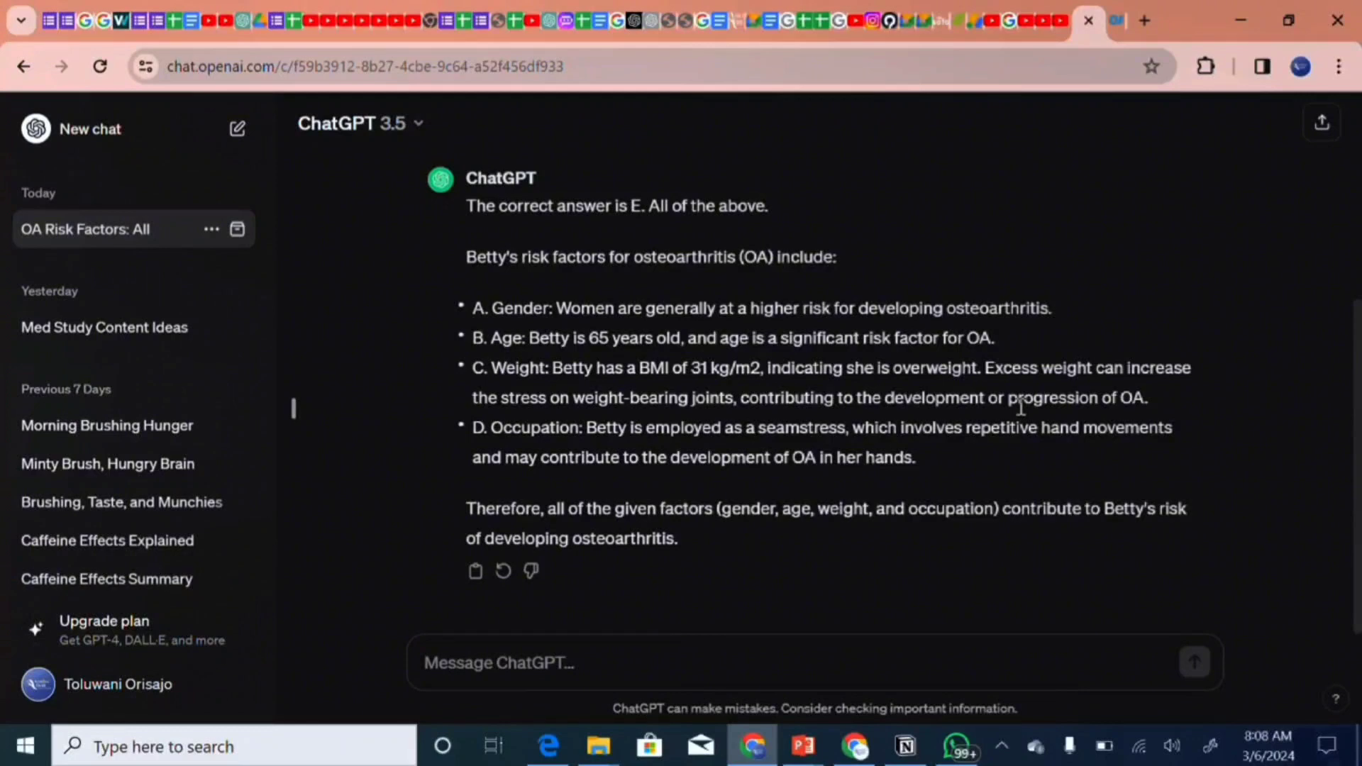
Step: Review ChatGPT's 'E. All of the above' reply, then return to the case studies page
scroll(1021, 406, "up", 3)
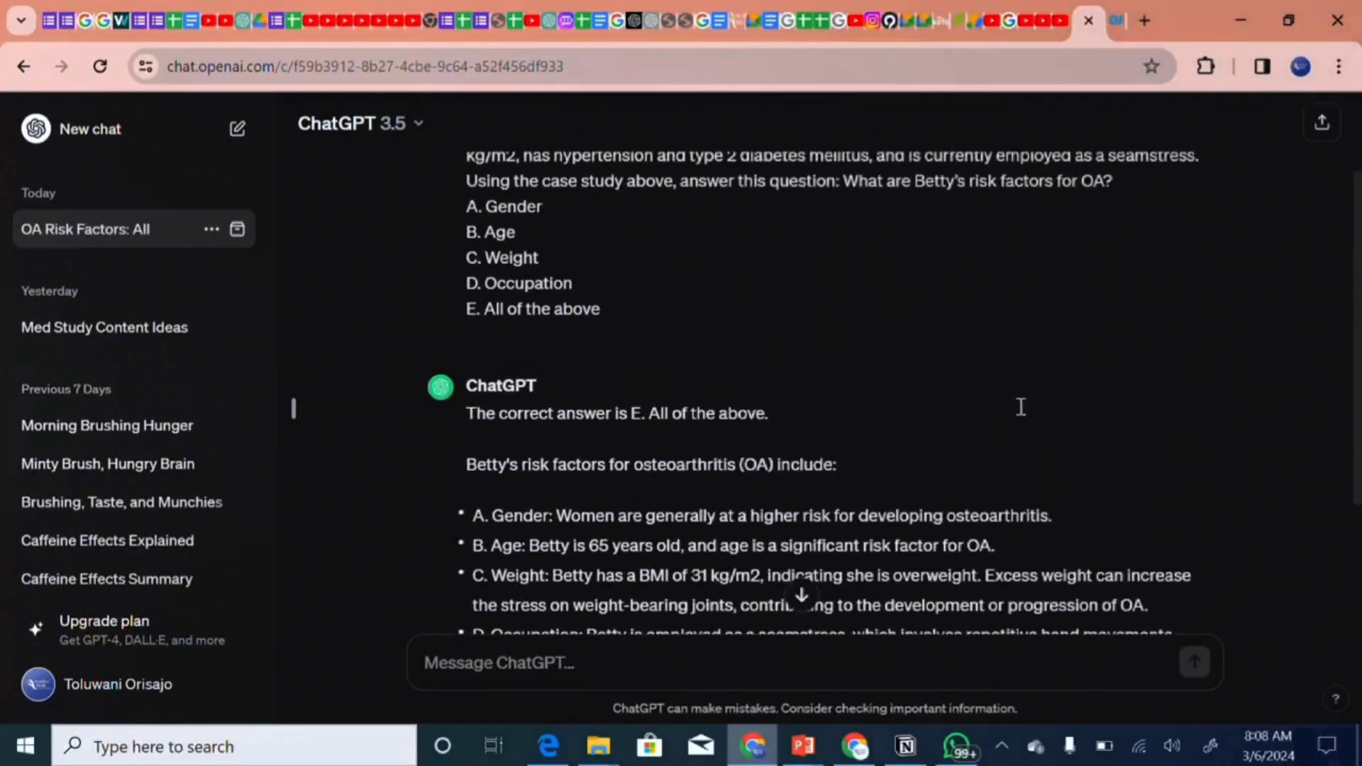
scroll(1020, 406, "up", 2)
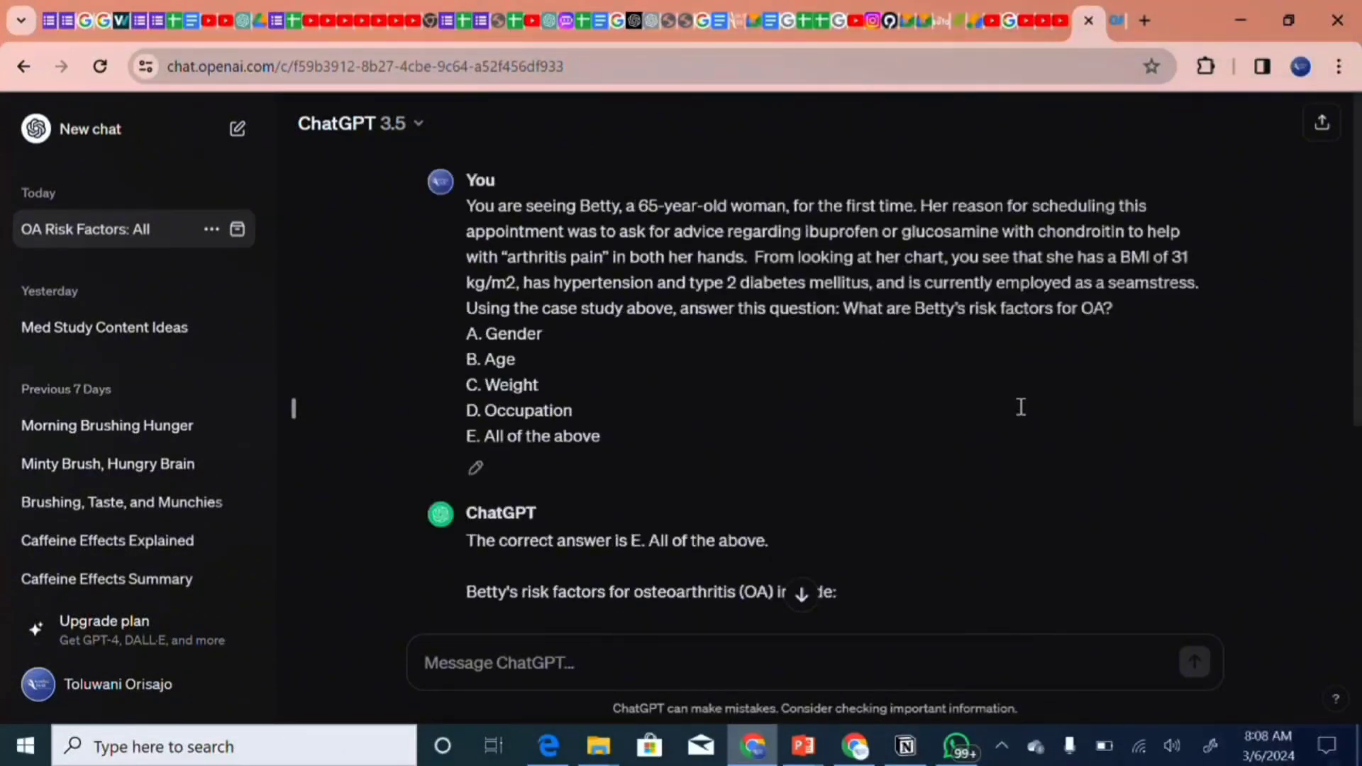
left_click(1117, 20)
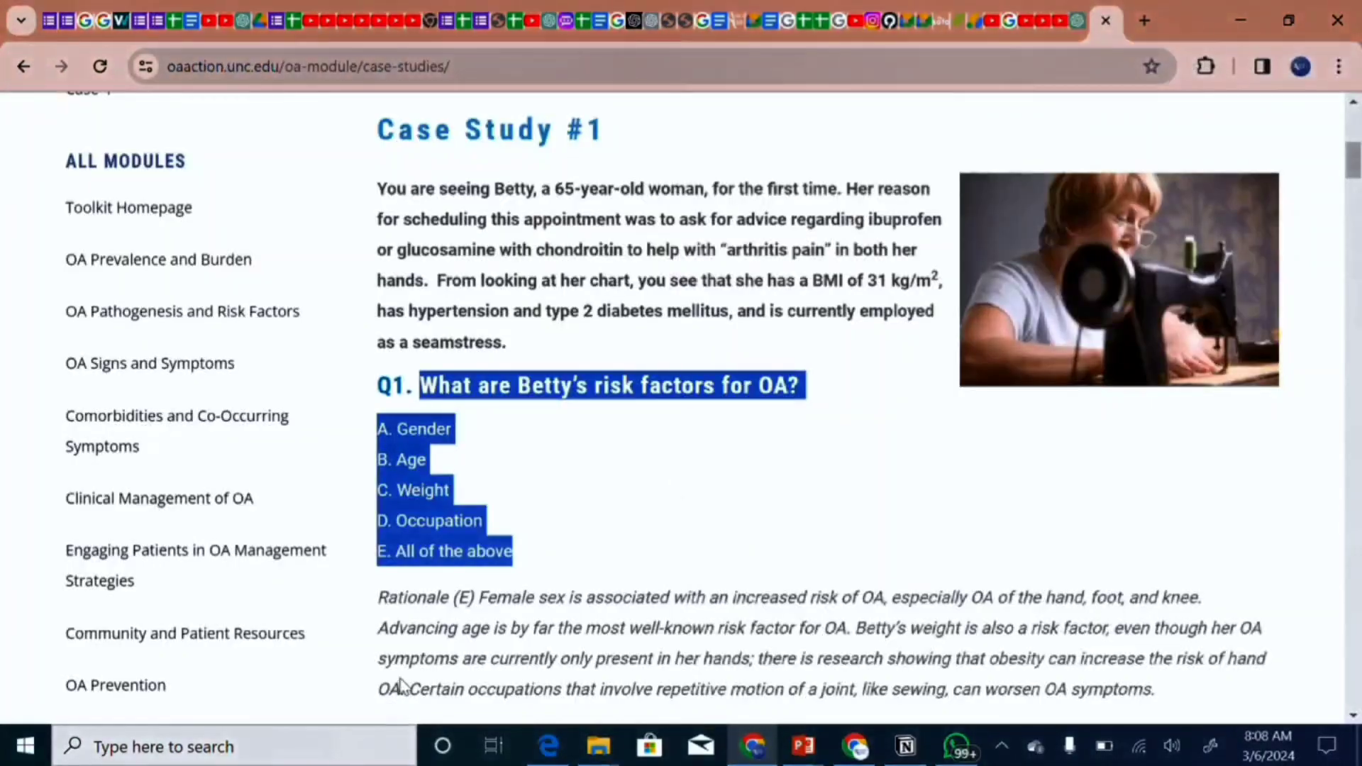
Step: Read the Q1 rationale confirming answer E, then go back to the ChatGPT conversation
left_click(715, 537)
scroll(715, 536, "down", 2)
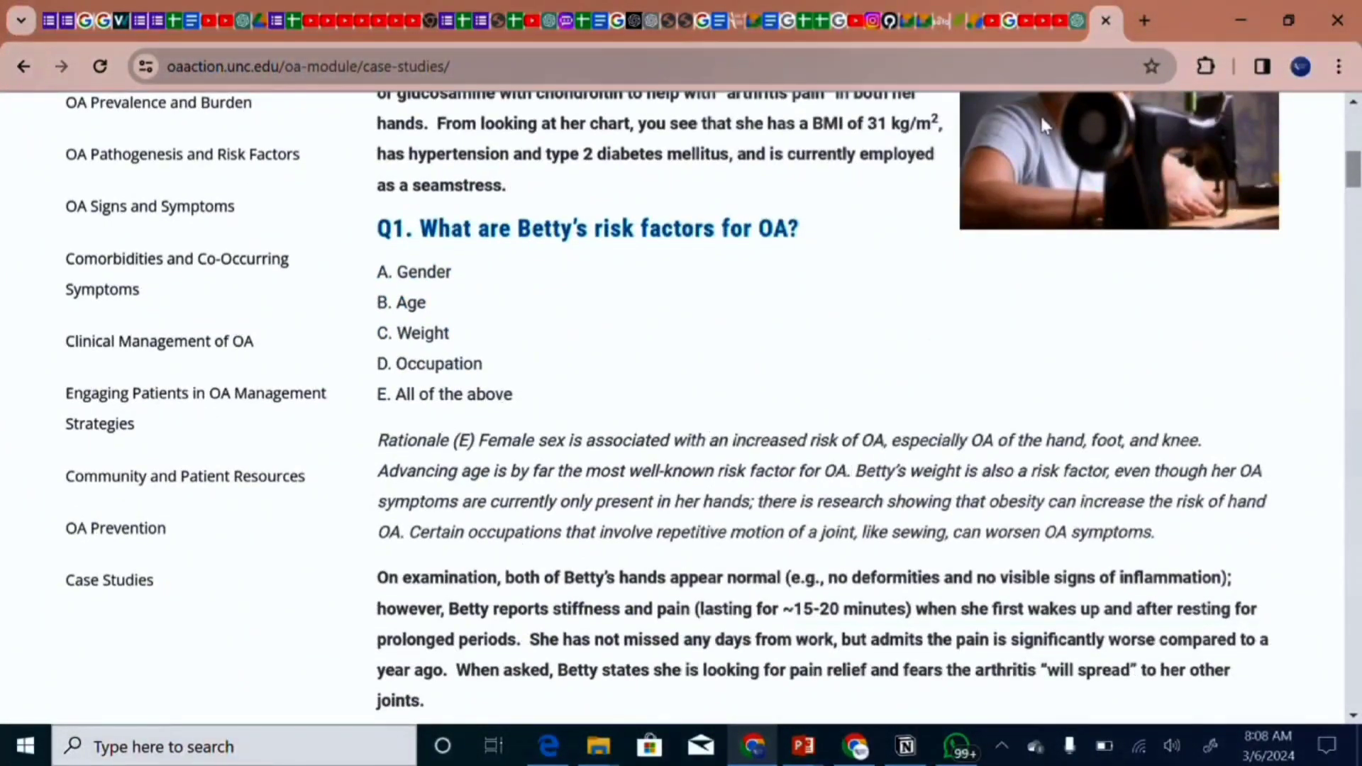
left_click(1083, 23)
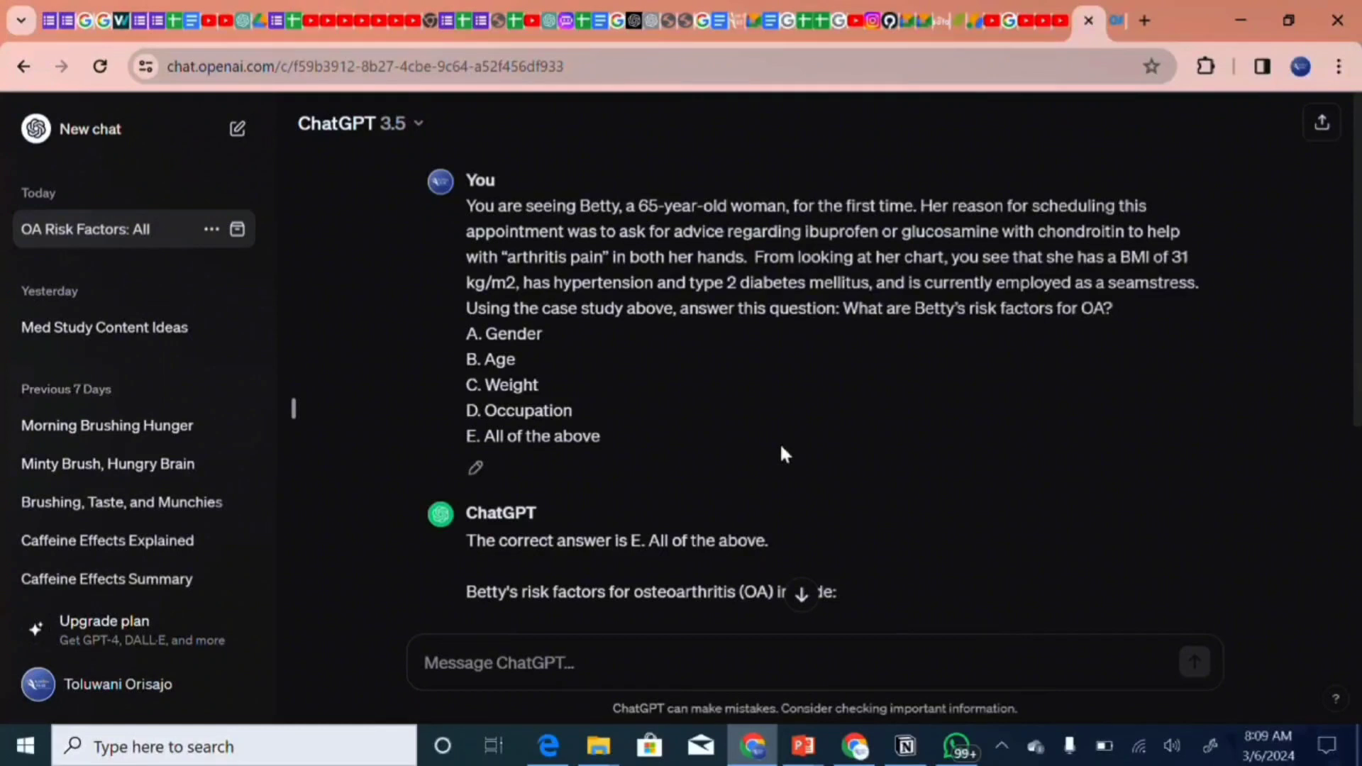
Step: Read through ChatGPT's full risk-factor answer, then bring up the 'ChatGPT Slide' PowerPoint deck
scroll(864, 344, "down", 4)
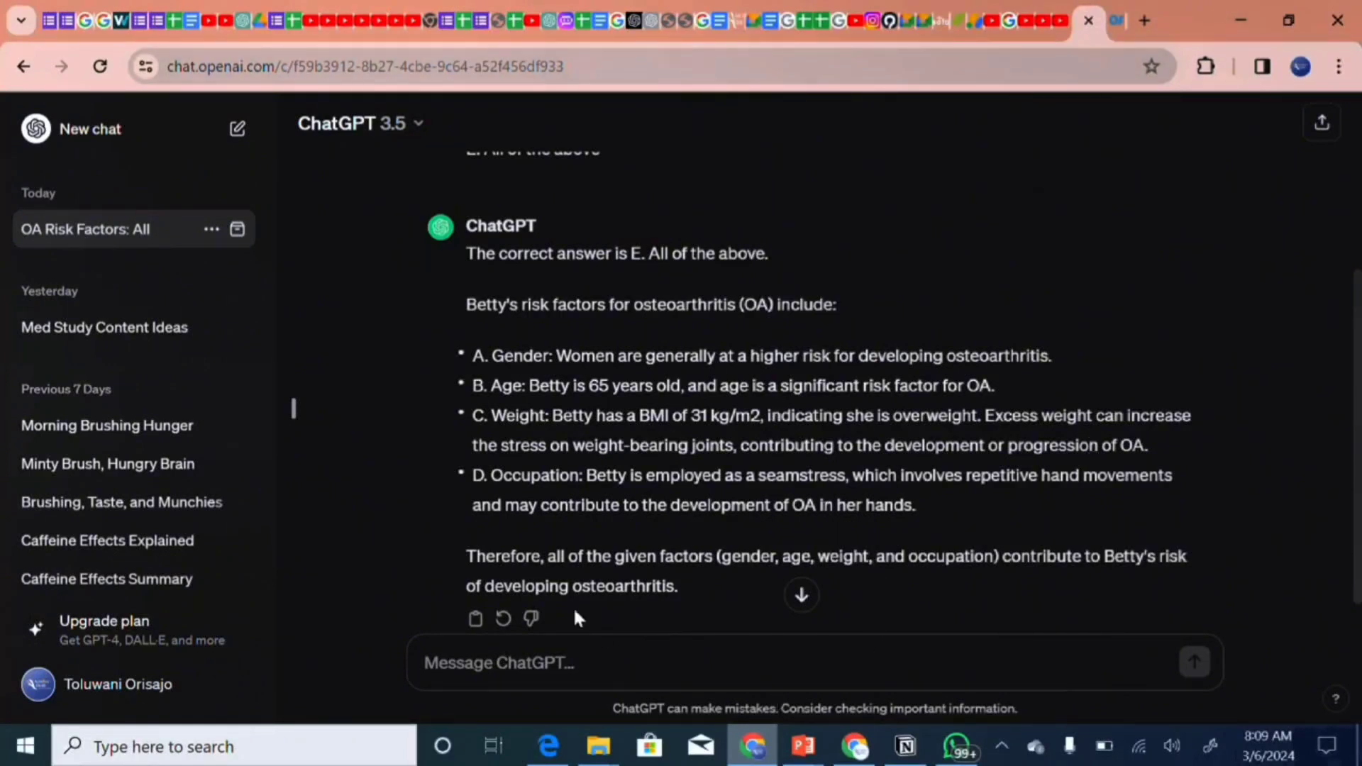
mouse_move(804, 746)
left_click(892, 667)
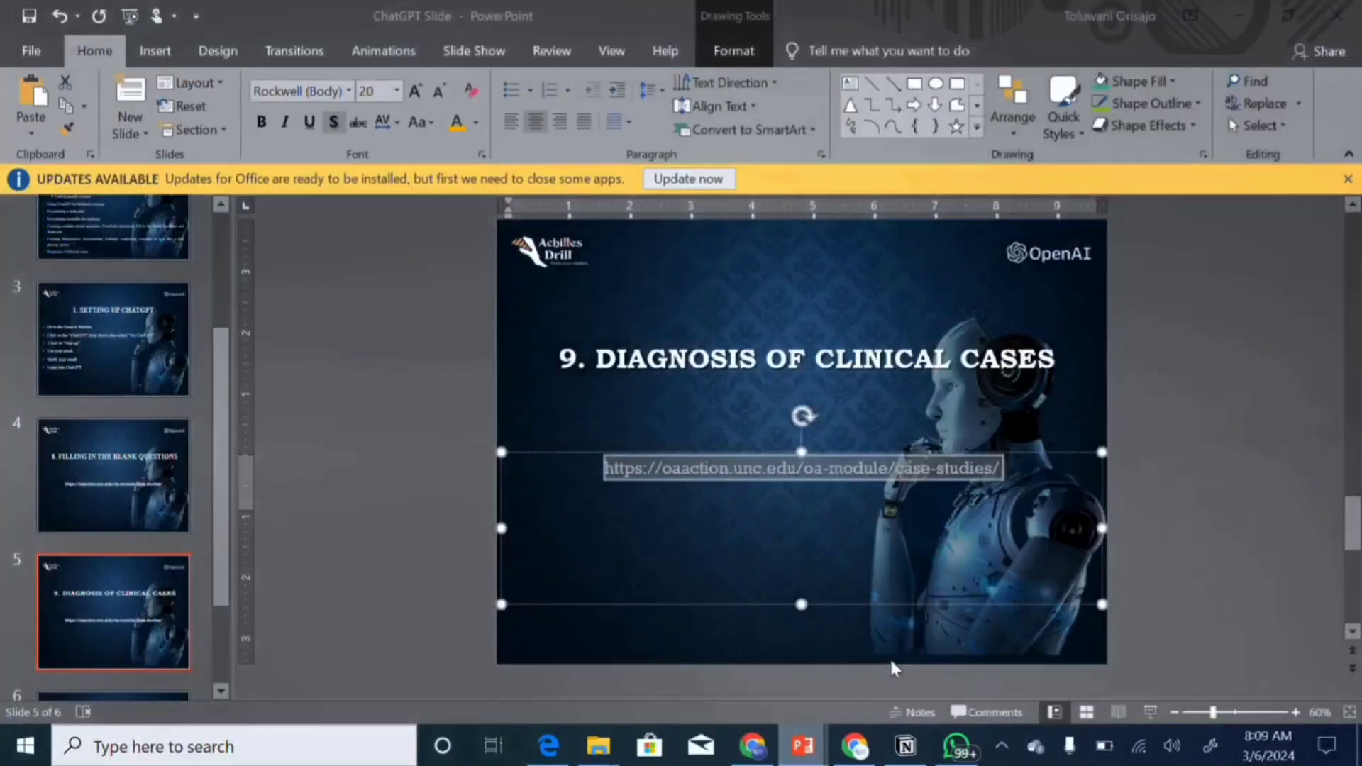